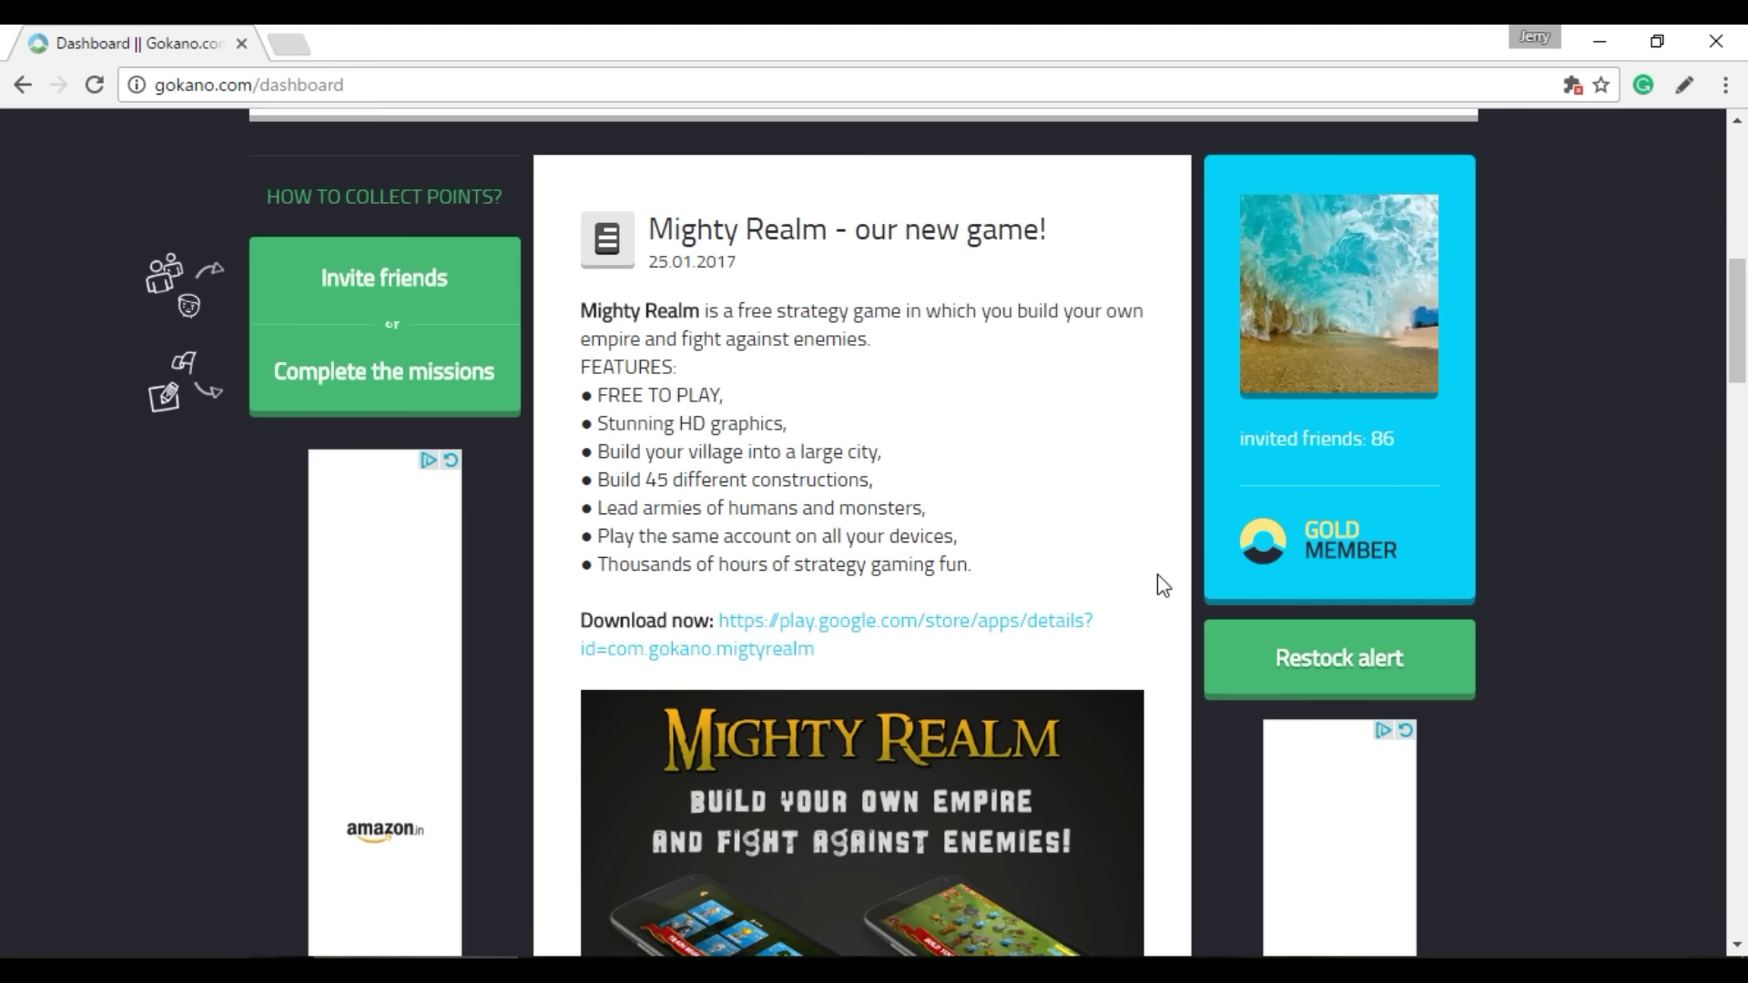
{"action": "scroll", "coordinate": [1159, 585], "scroll_direction": "up", "scroll_amount": 1}
{"action": "scroll", "coordinate": [1158, 584], "scroll_direction": "up", "scroll_amount": 2}
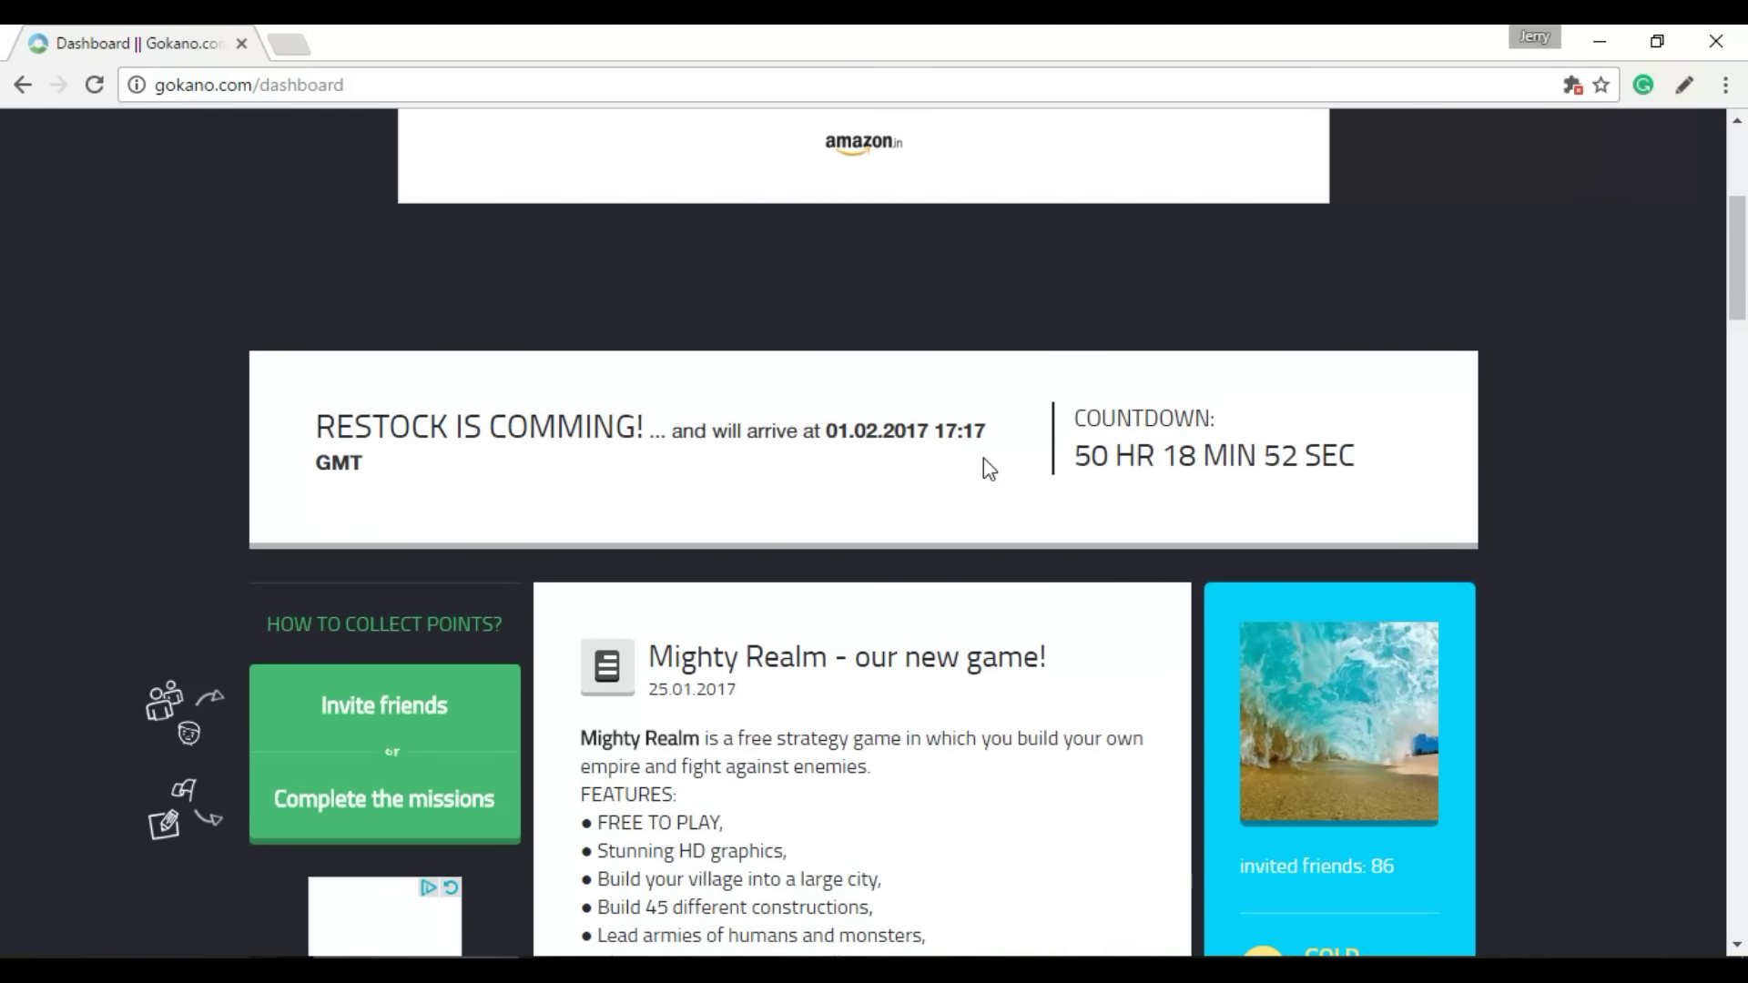
Zoom in on the Gokano restock countdown for 01.02.2017 17:17 GMT
{"action": "key", "text": "ctrl+plus"}
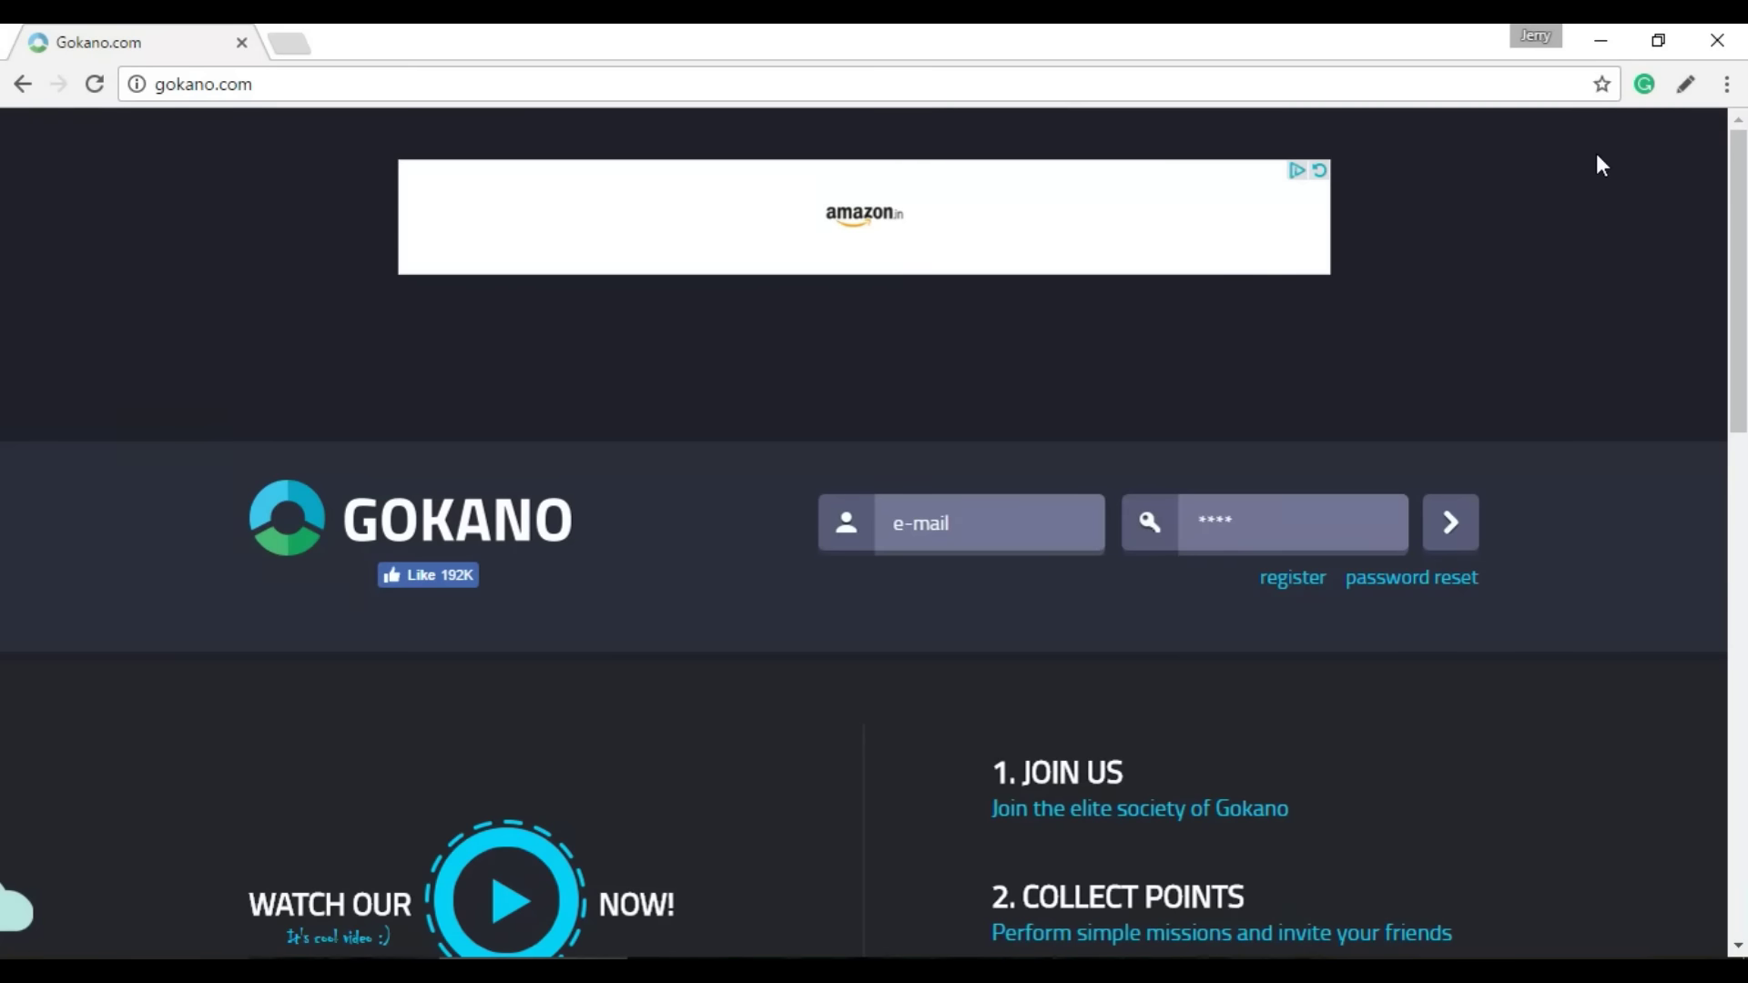
Check the AutoFill extension panel, then select the address bar to search
{"action": "left_click", "coordinate": [1687, 86]}
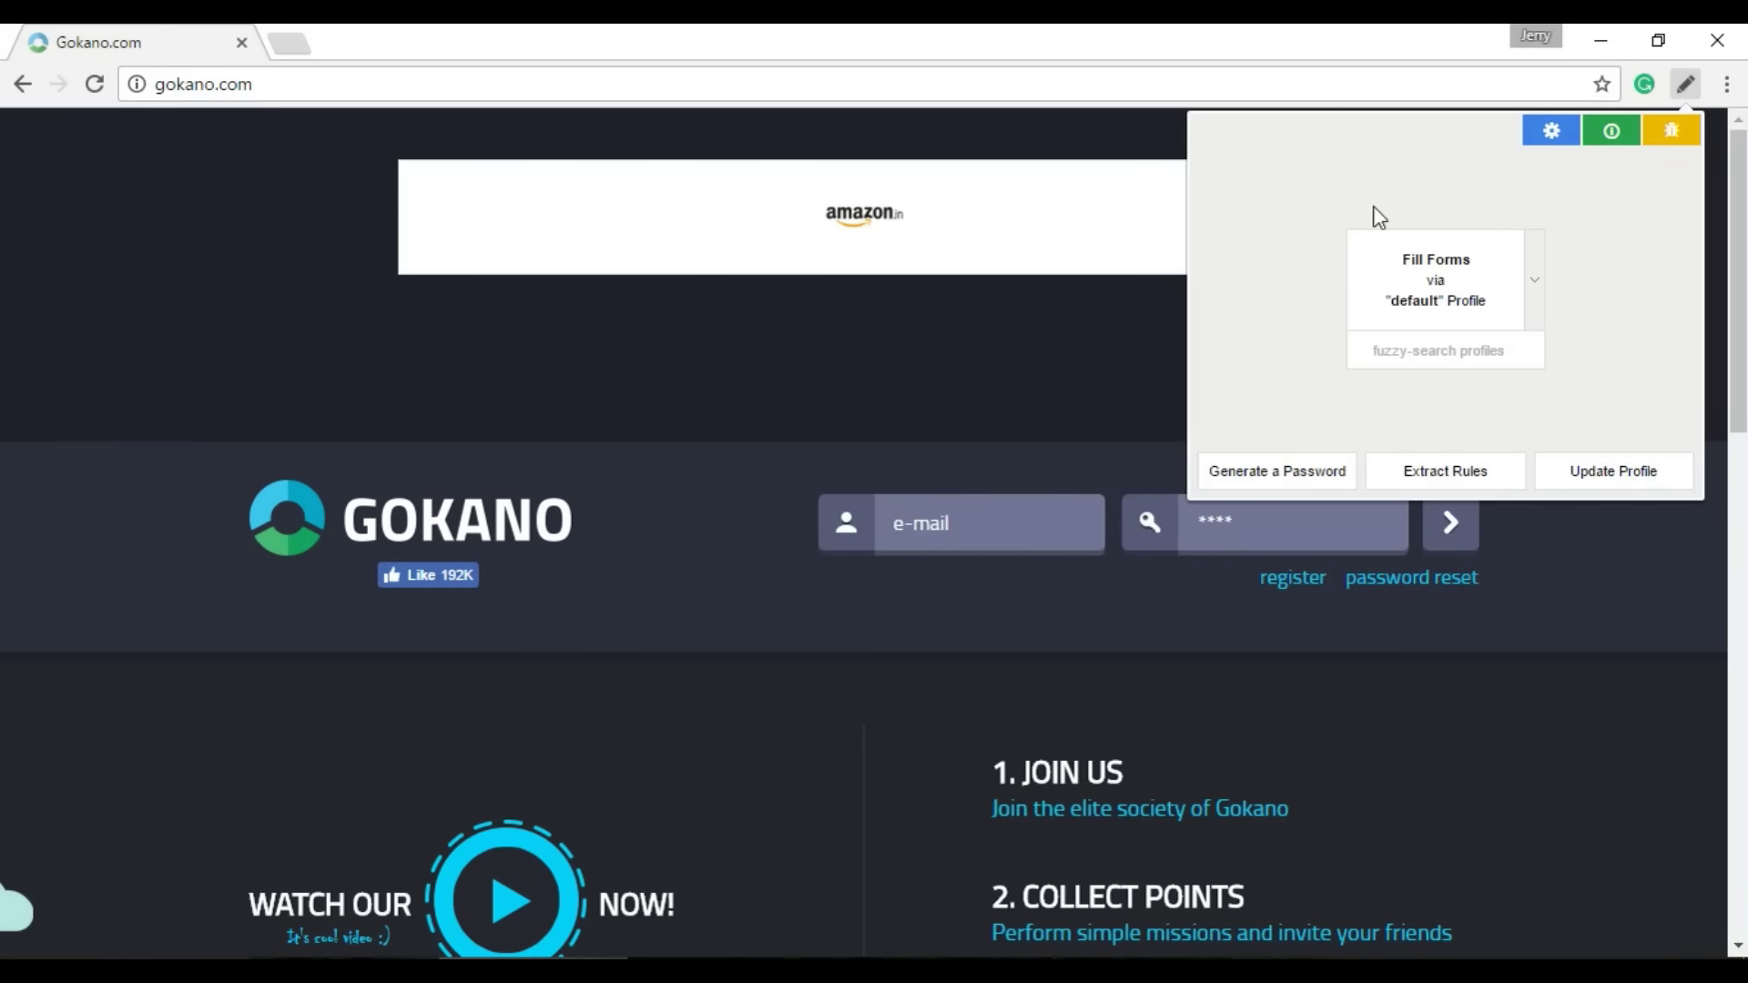
{"action": "left_click", "coordinate": [1113, 322]}
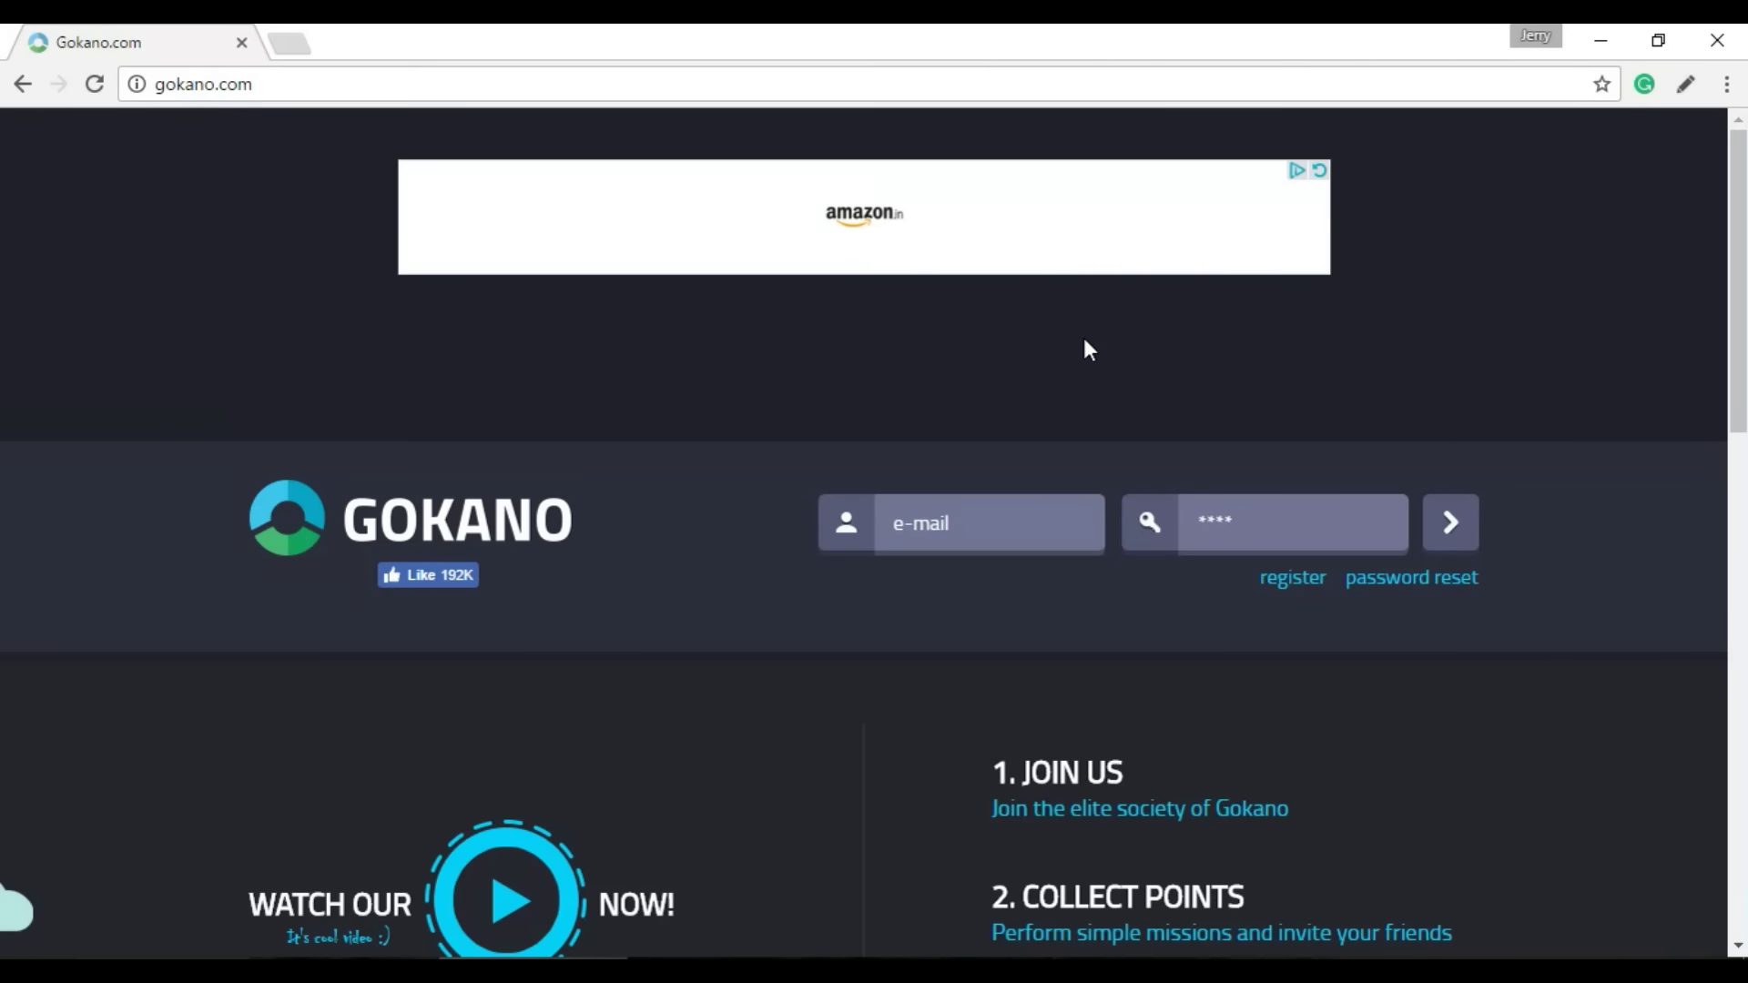
{"action": "left_click", "coordinate": [860, 94]}
{"action": "type", "text": "AUT"}
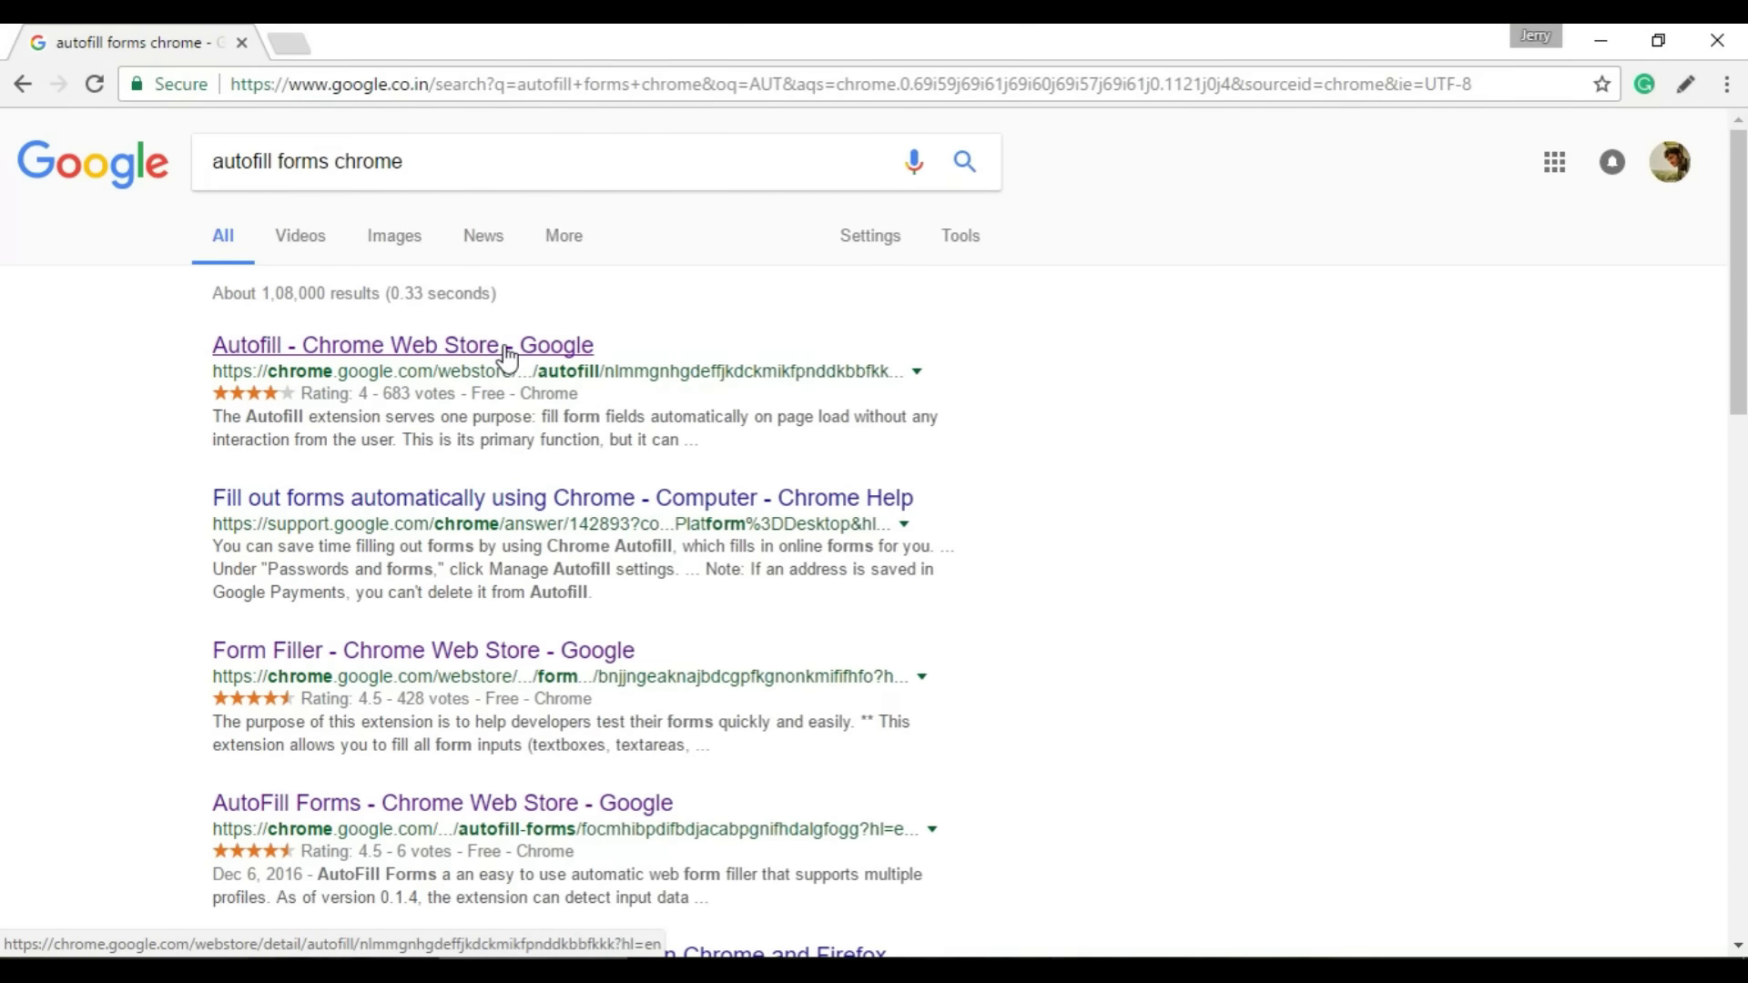
Open the 'Autofill - Chrome Web Store' result from the 'autofill forms chrome' search
{"action": "left_click", "coordinate": [507, 356]}
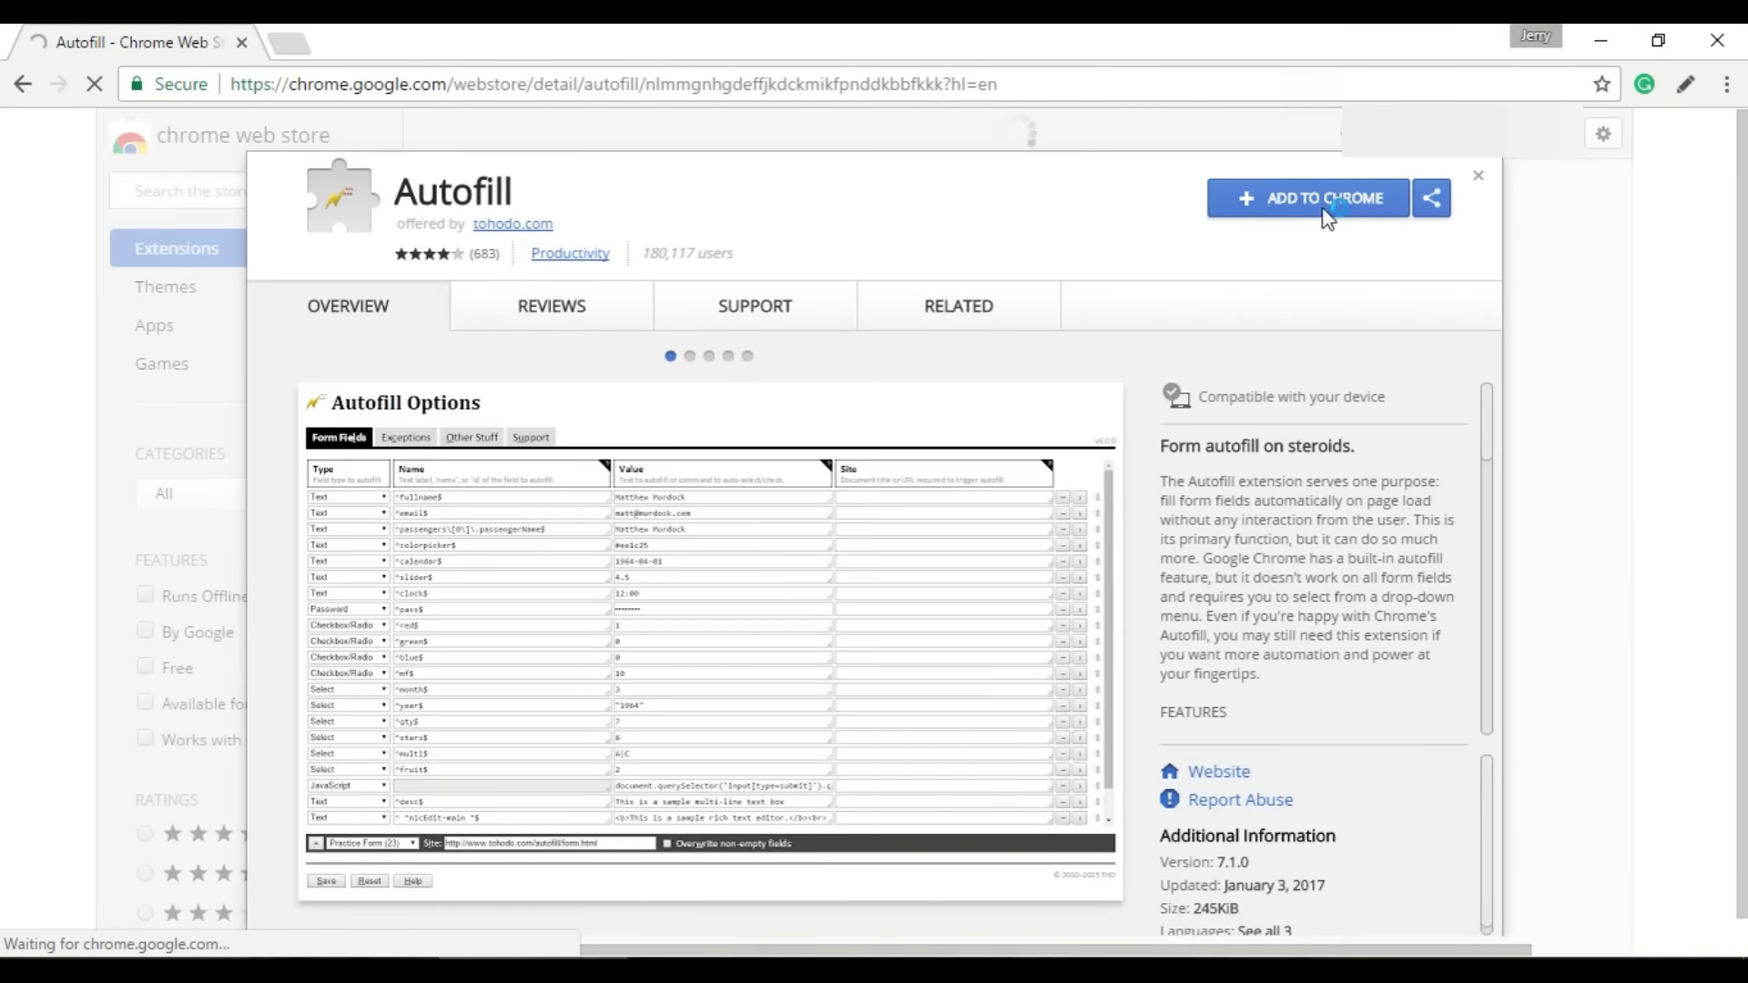
{"action": "right_click", "coordinate": [1685, 83]}
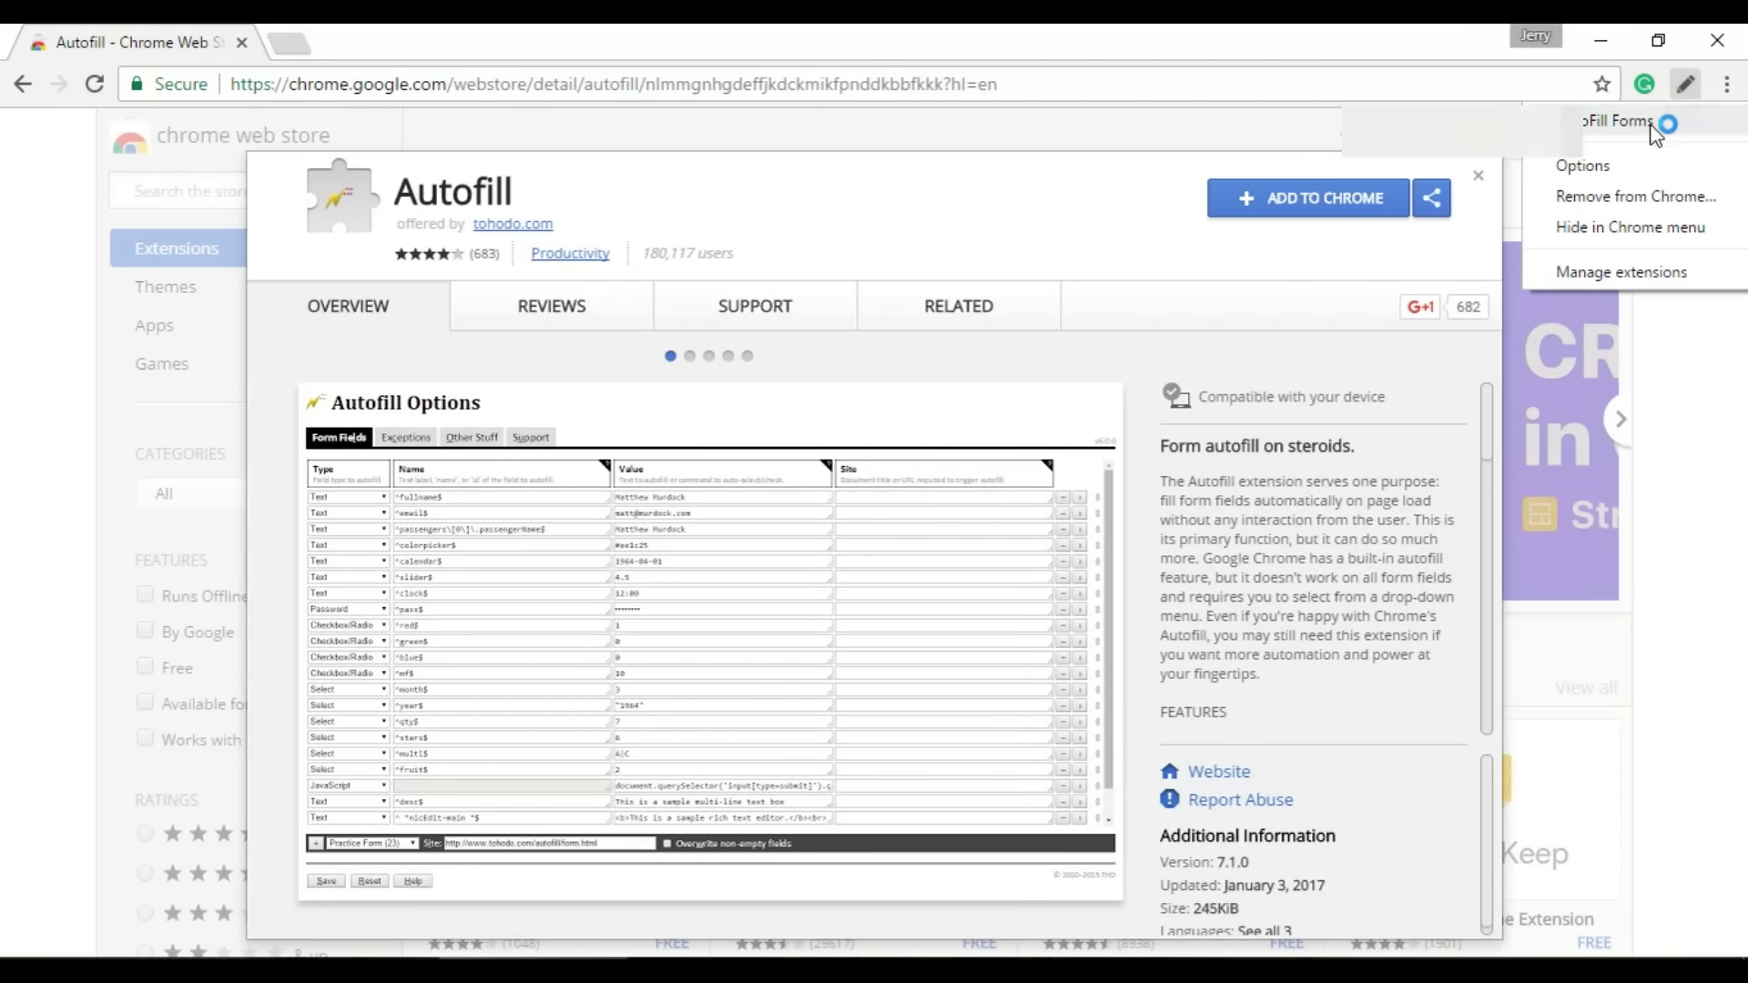
{"action": "left_click", "coordinate": [1611, 165]}
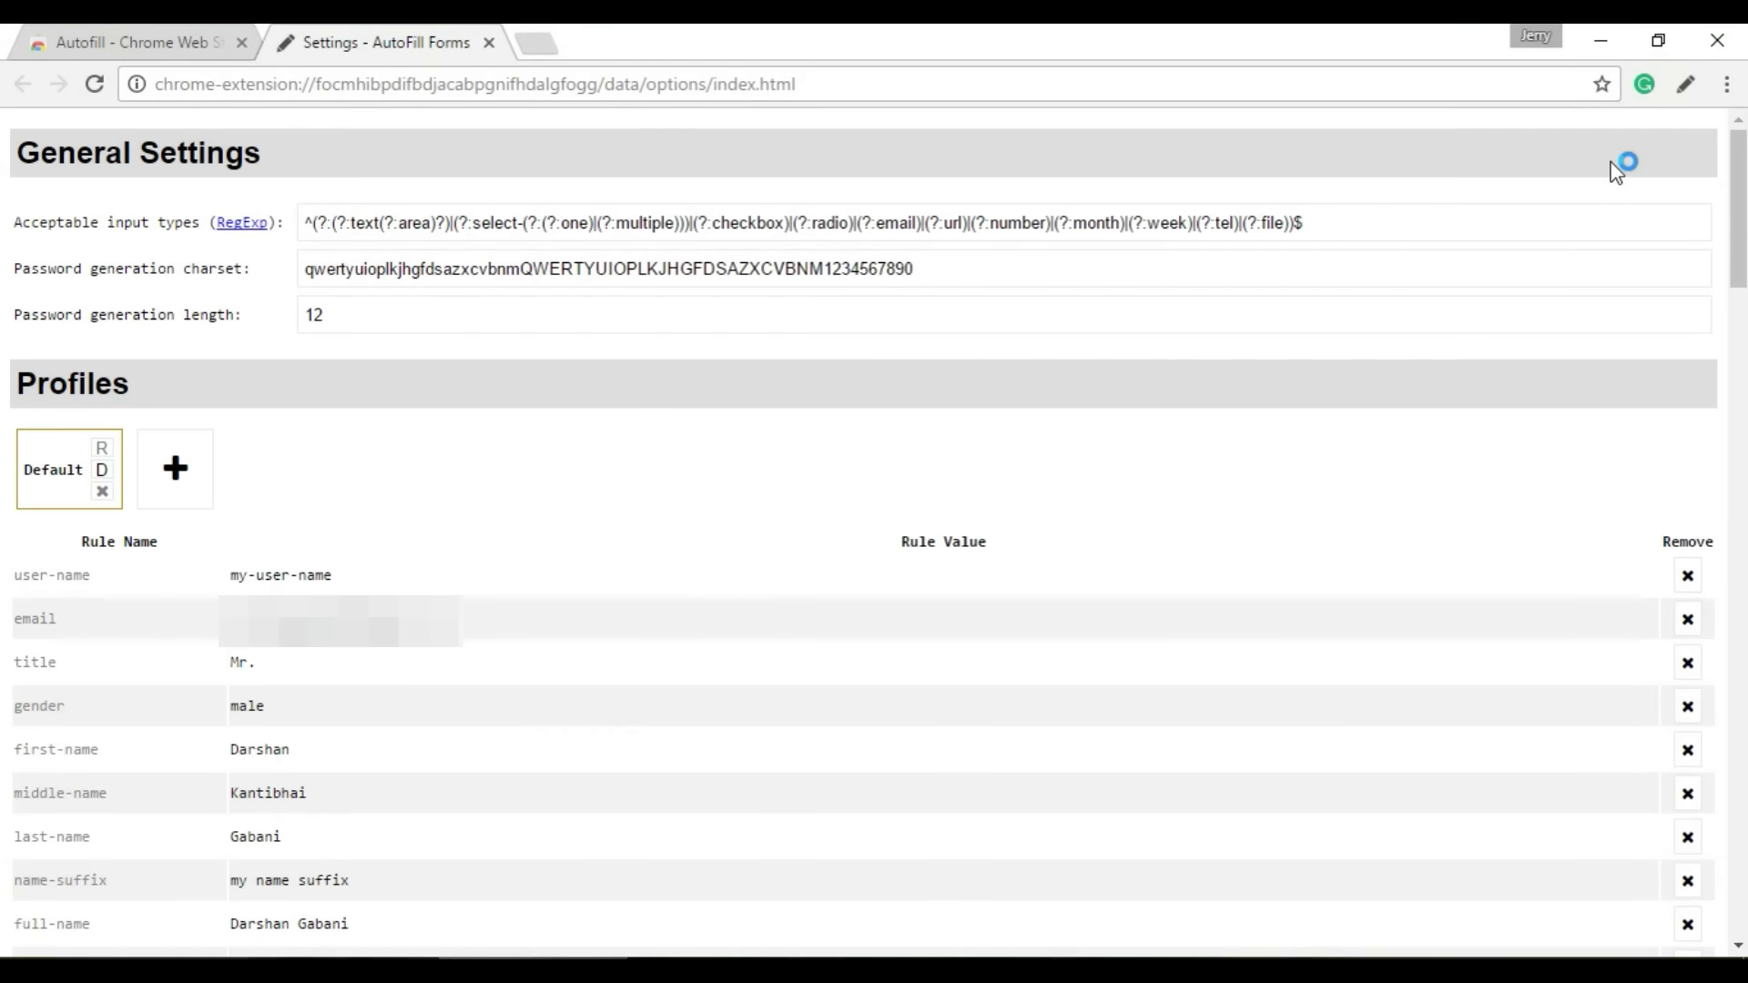
{"action": "scroll", "coordinate": [579, 650], "scroll_direction": "down", "scroll_amount": 10}
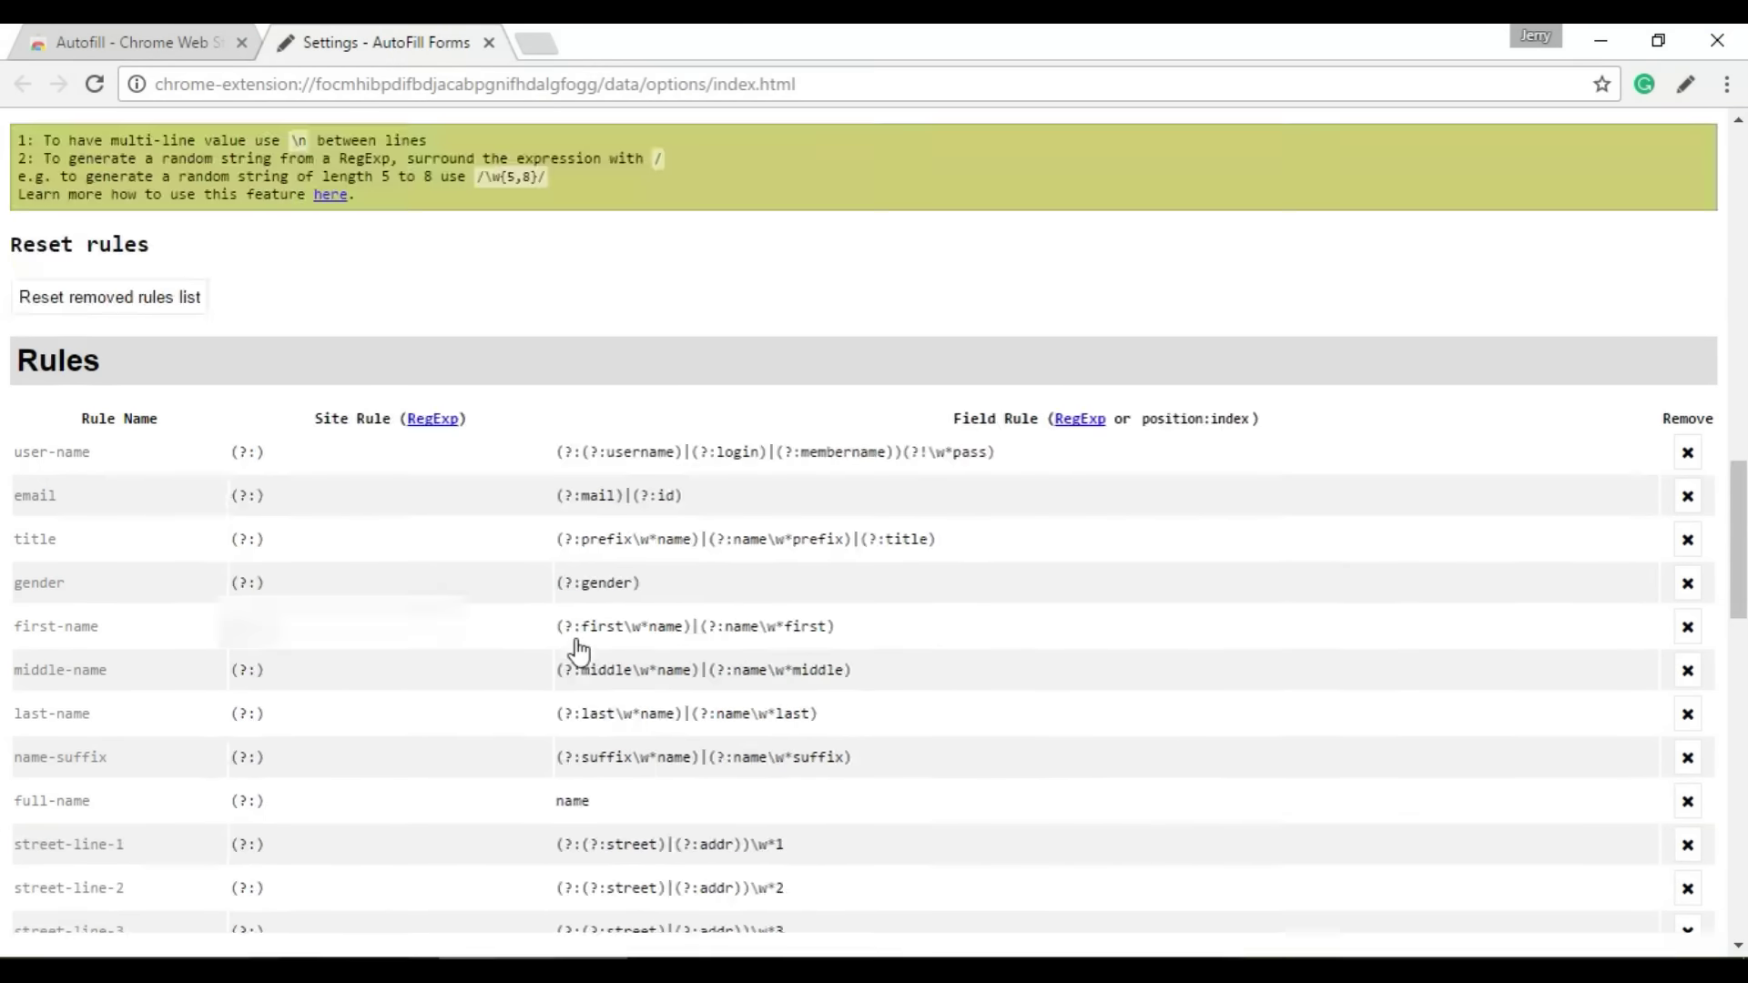
{"action": "scroll", "coordinate": [582, 648], "scroll_direction": "down", "scroll_amount": 10}
{"action": "scroll", "coordinate": [579, 650], "scroll_direction": "up", "scroll_amount": 20}
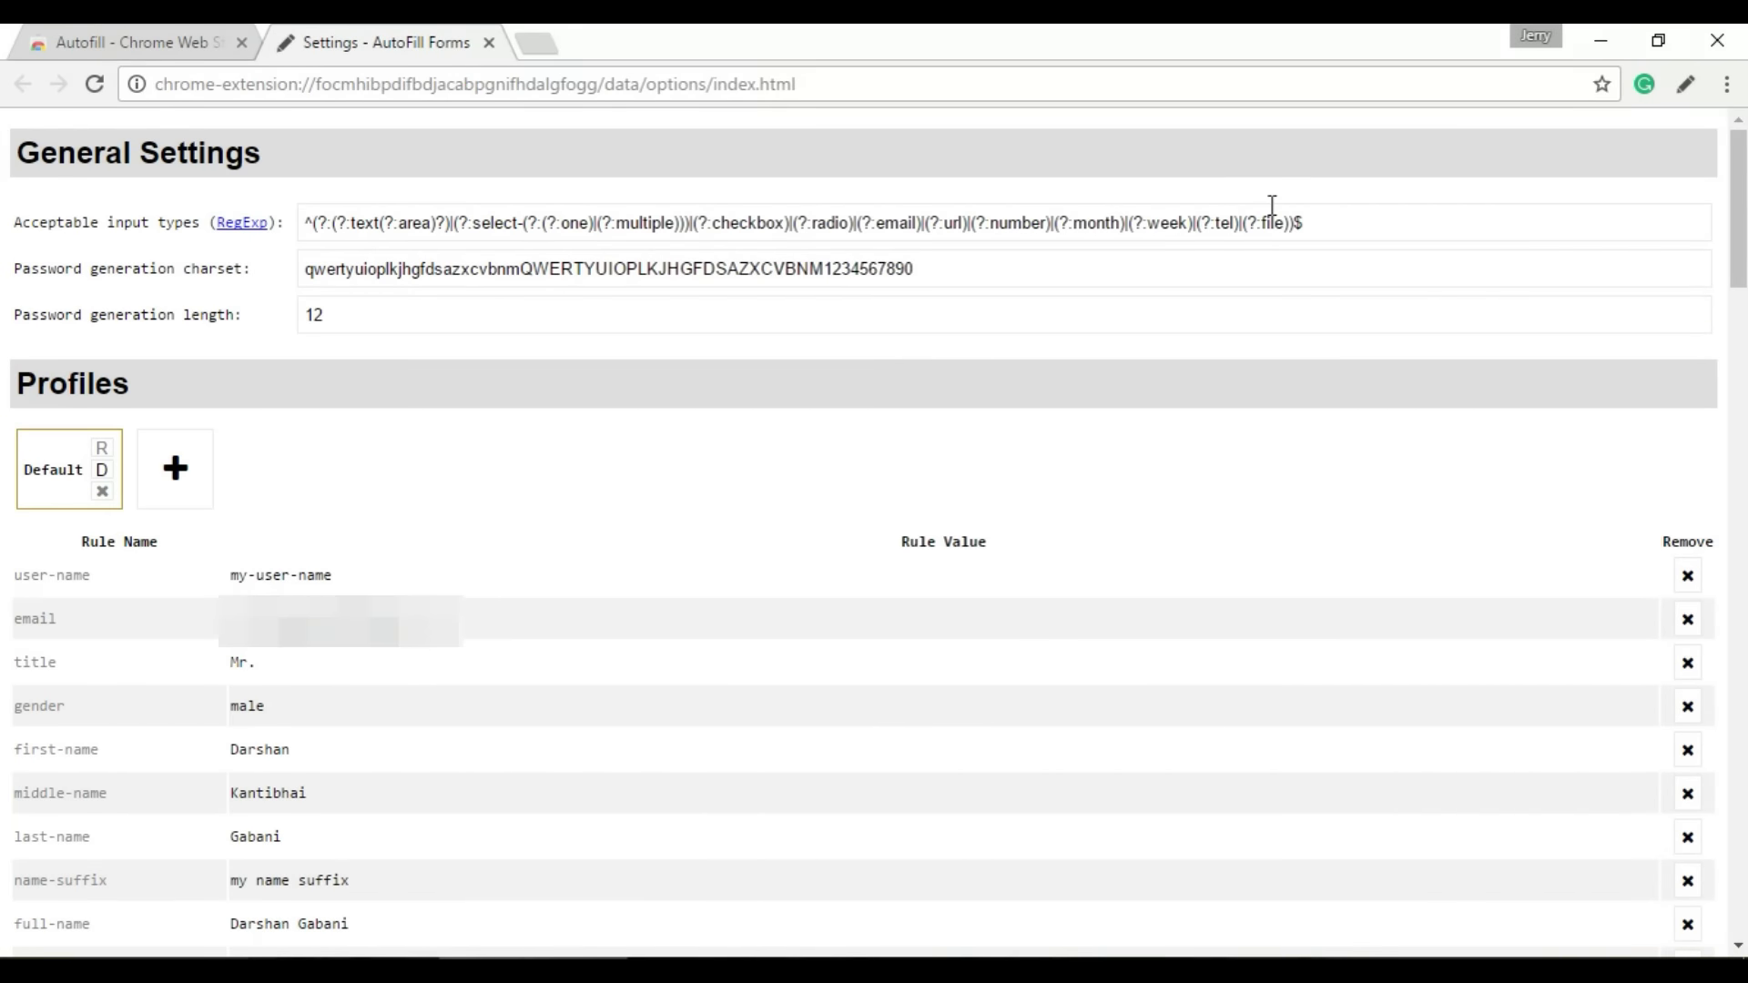
{"action": "left_click", "coordinate": [488, 43]}
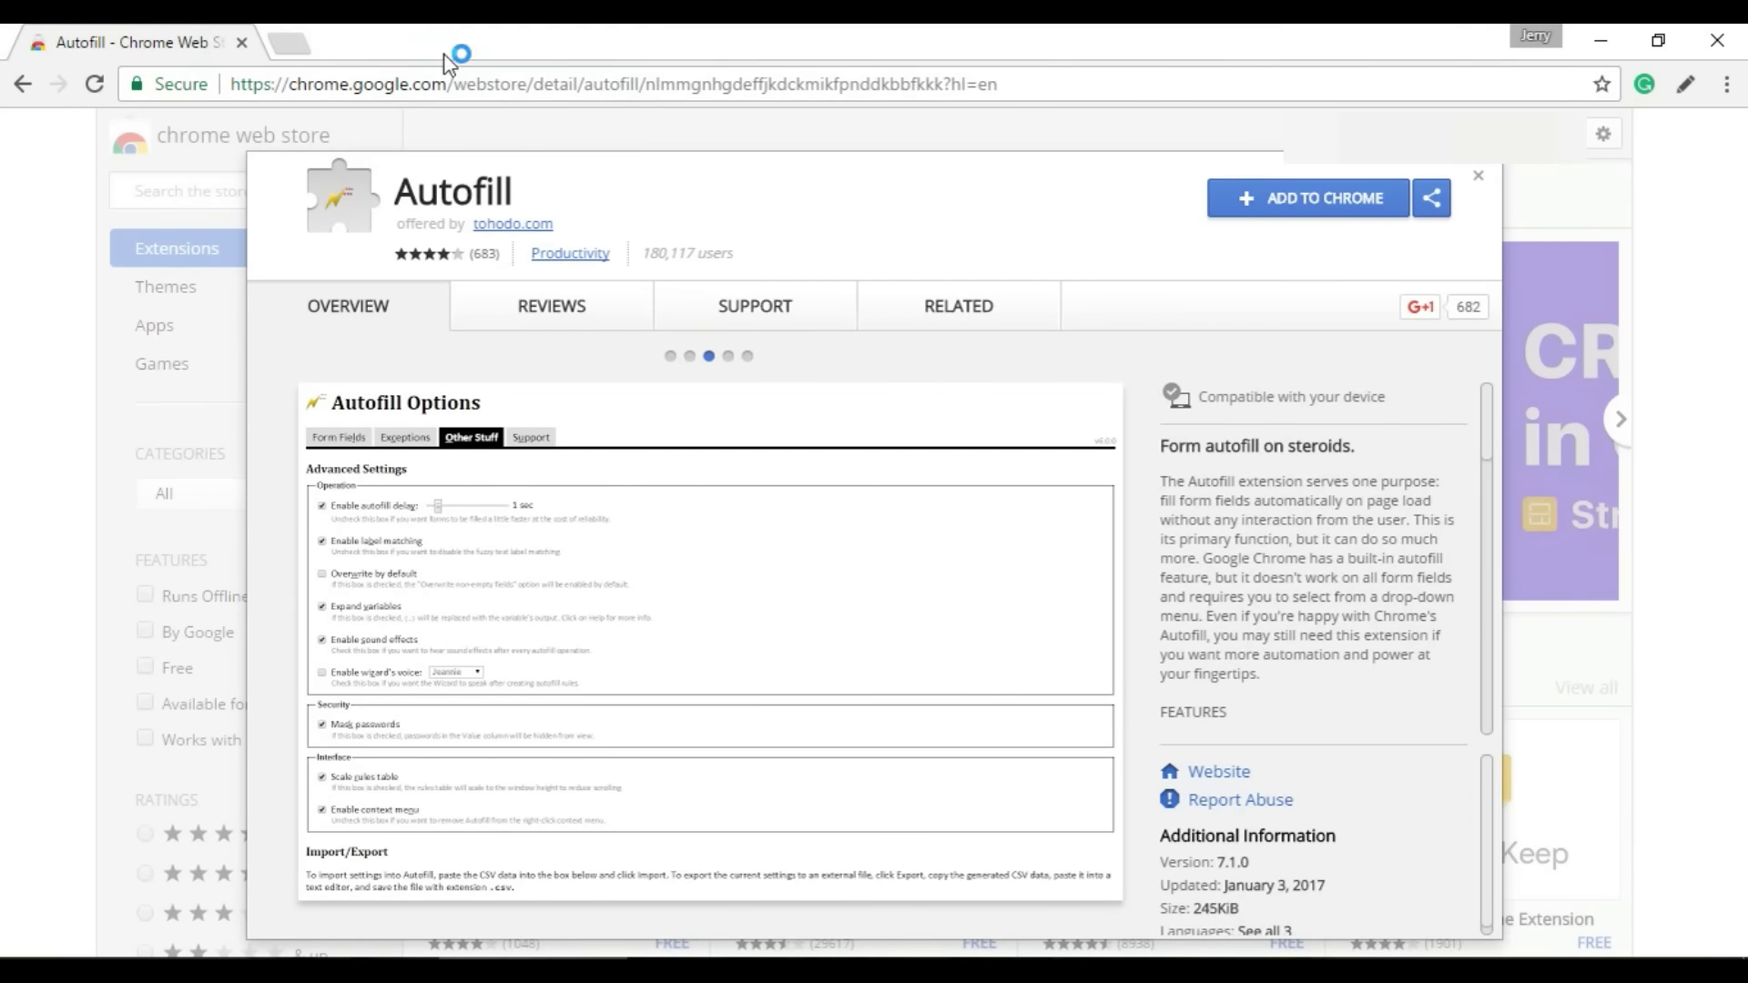
Open the AutoFill Forms panel offering Fill Forms via the default Profile
{"action": "left_click", "coordinate": [1686, 86]}
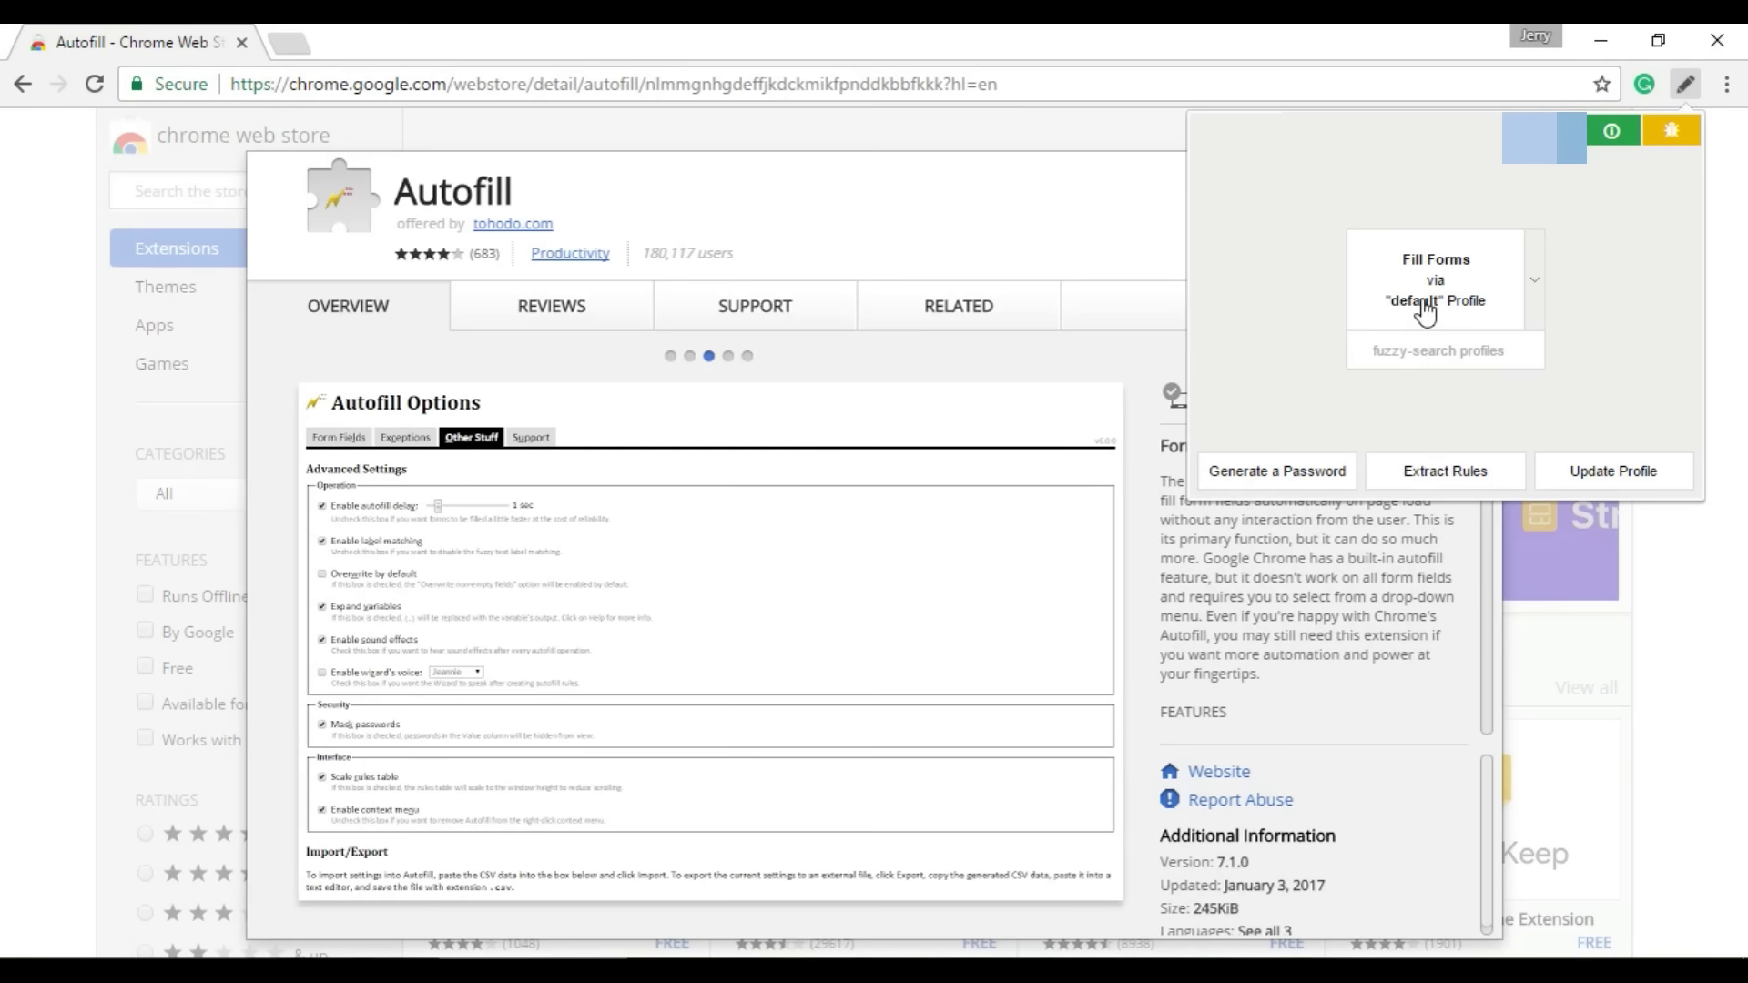